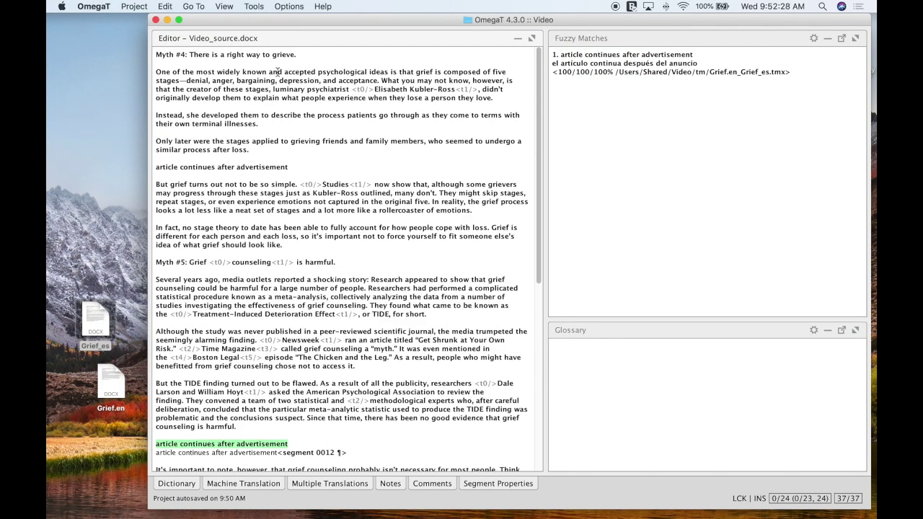
Open the Tools menu to reach Align Files.
{"action": "left_click", "coordinate": [256, 8]}
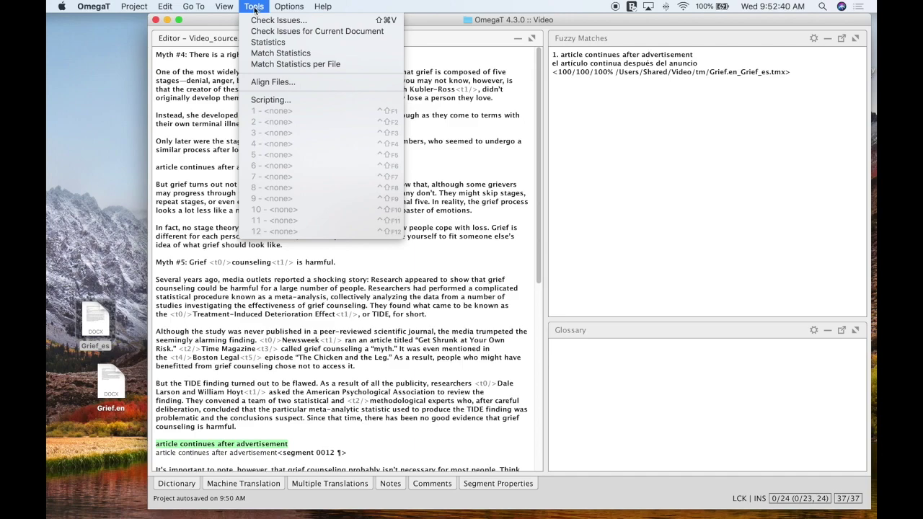
Start Align Files and browse to the Desktop folder for the source file.
{"action": "left_click", "coordinate": [273, 82]}
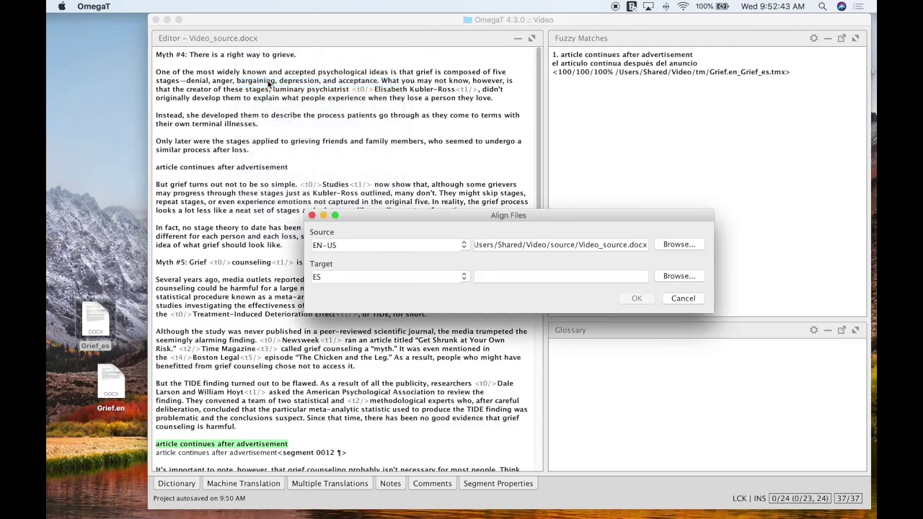
{"action": "left_click", "coordinate": [358, 245]}
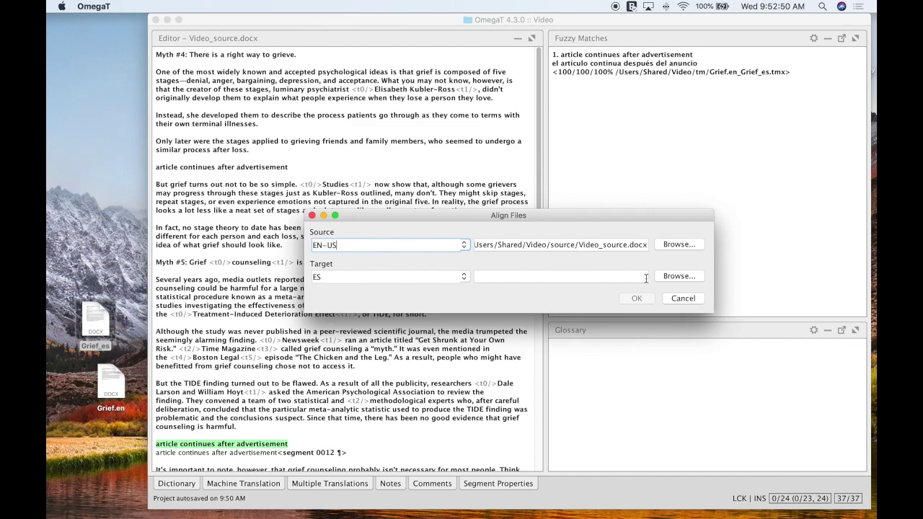
{"action": "left_click", "coordinate": [688, 245]}
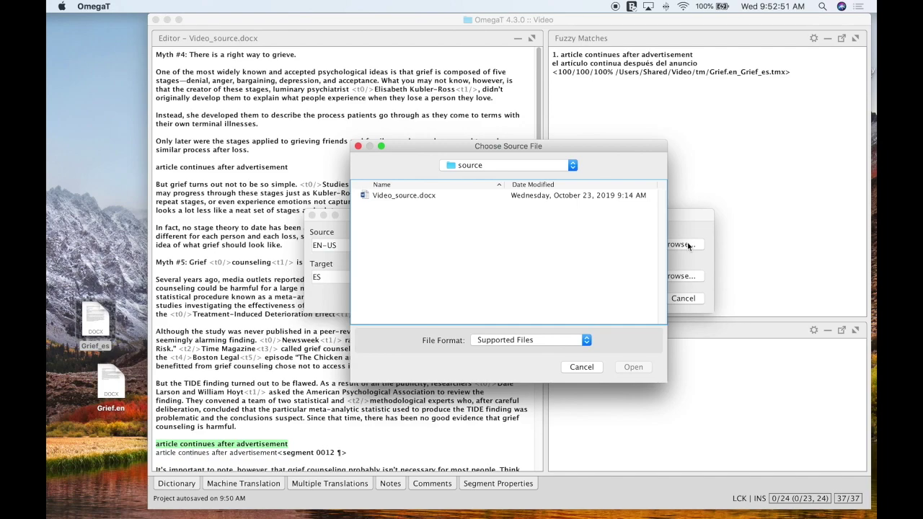
{"action": "left_click", "coordinate": [535, 168]}
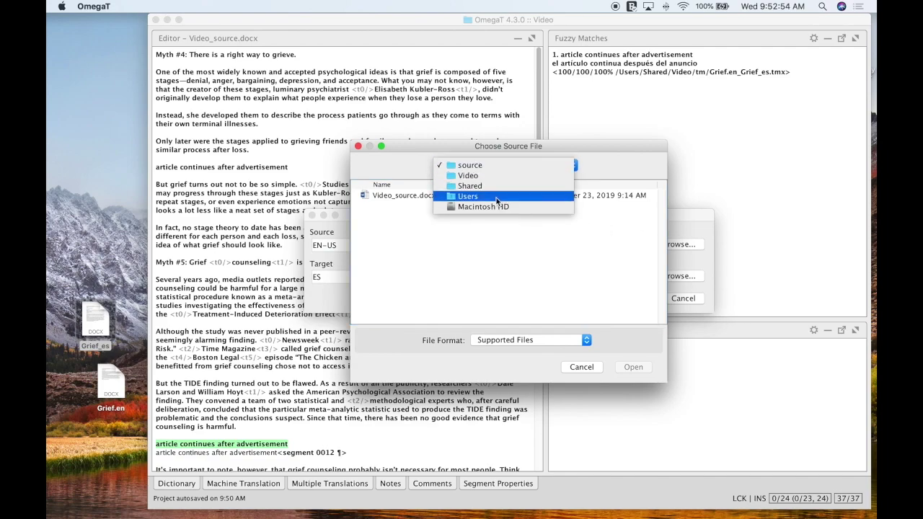
{"action": "left_click", "coordinate": [496, 198]}
{"action": "double_click", "coordinate": [398, 207]}
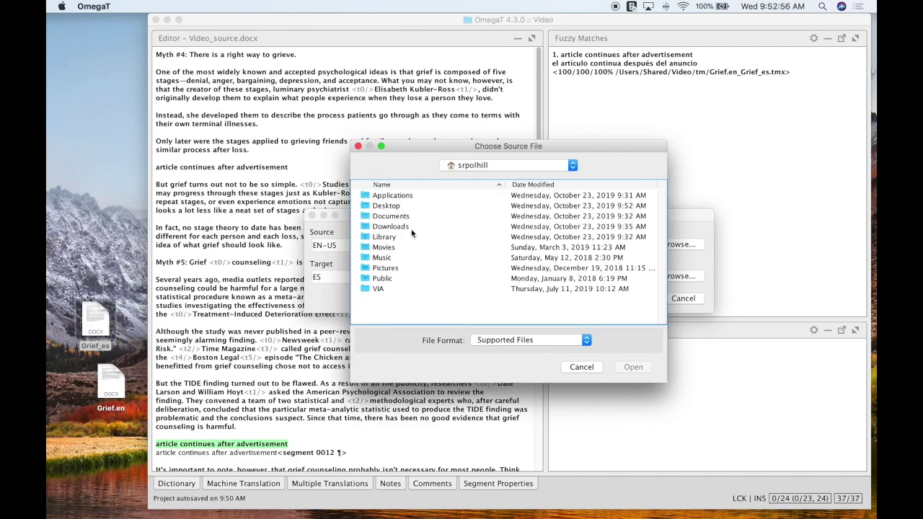
{"action": "double_click", "coordinate": [390, 215]}
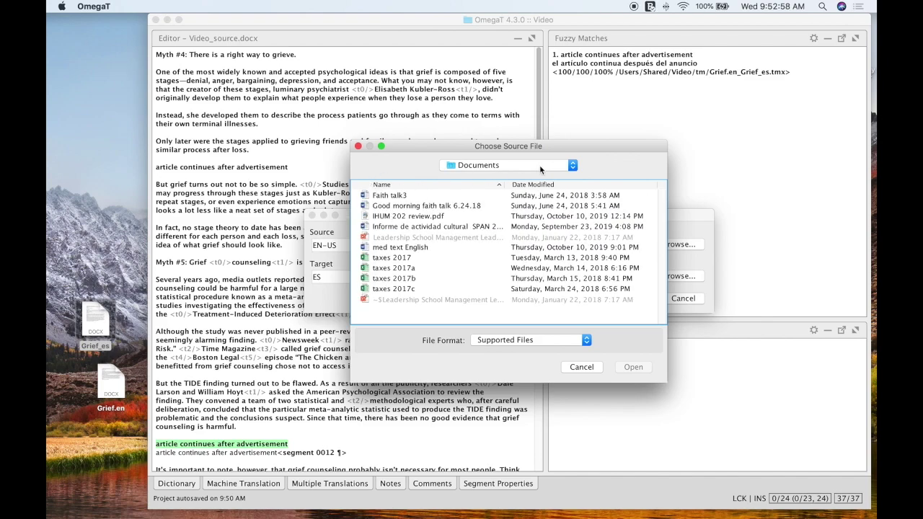
{"action": "left_click", "coordinate": [521, 167]}
{"action": "left_click", "coordinate": [519, 176]}
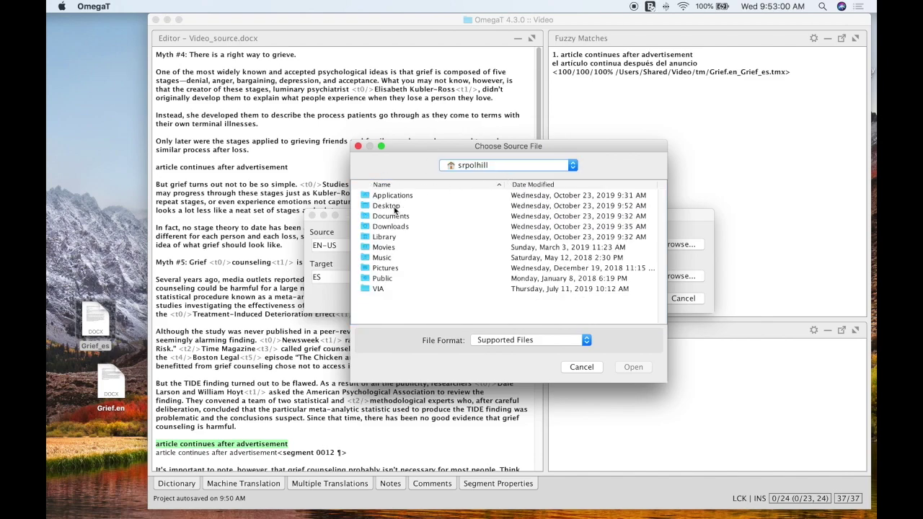
{"action": "double_click", "coordinate": [394, 207]}
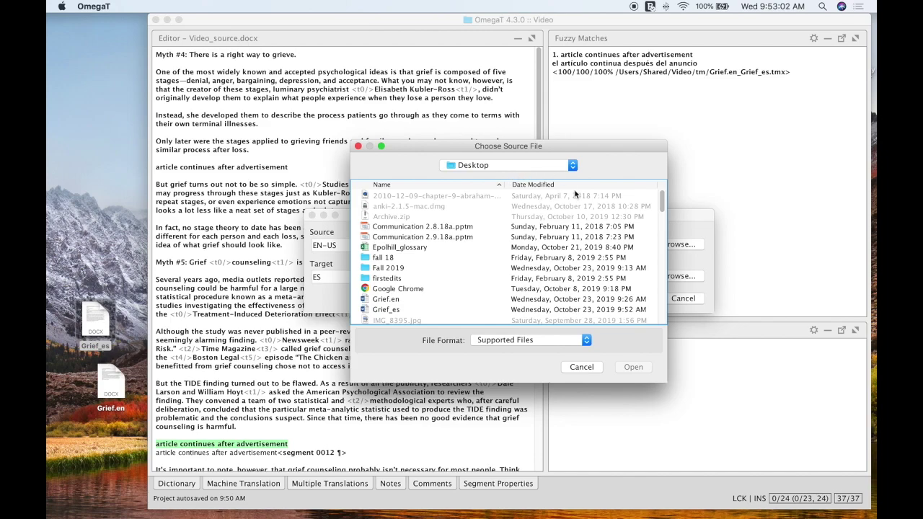
Sort by date and pick Grief.en.docx as the source file.
{"action": "left_click", "coordinate": [561, 186]}
{"action": "left_click", "coordinate": [561, 185]}
{"action": "left_click", "coordinate": [393, 206]}
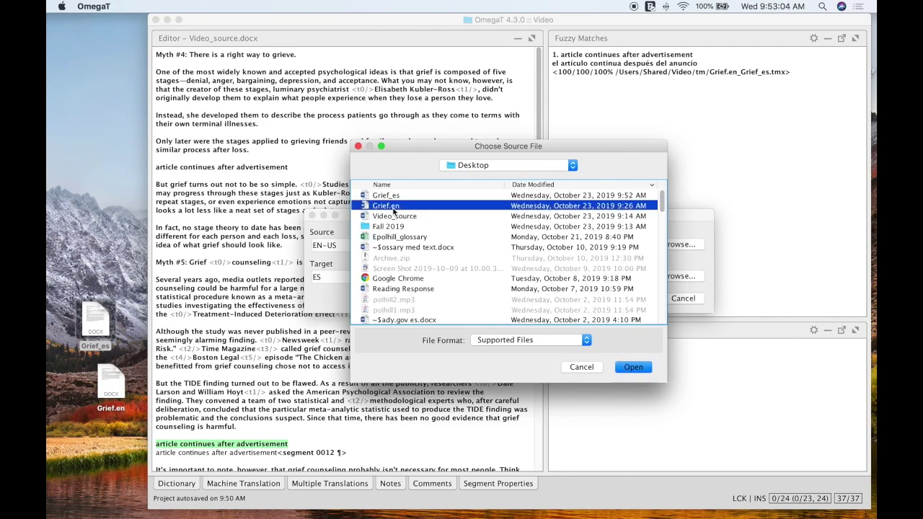
{"action": "left_click", "coordinate": [632, 367]}
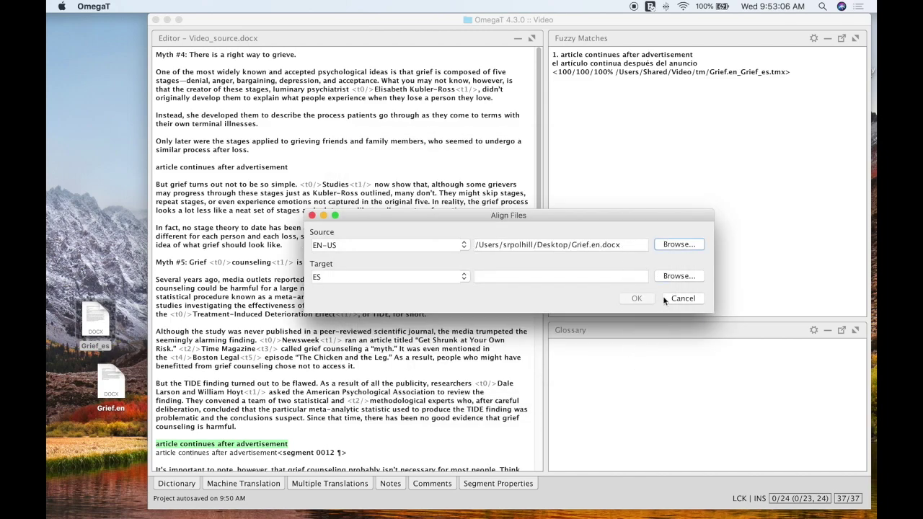
Pick Grief_es.docx as the target file and run the alignment.
{"action": "left_click", "coordinate": [675, 276]}
{"action": "left_click", "coordinate": [522, 184]}
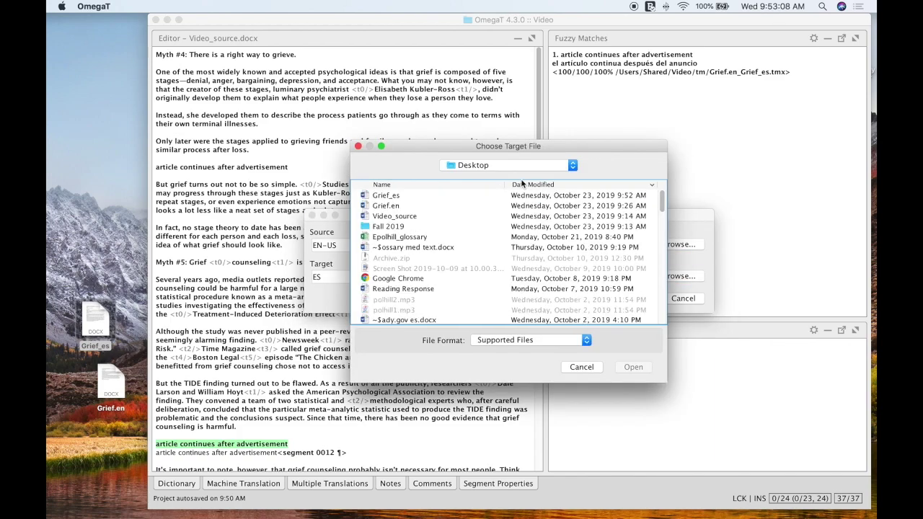
{"action": "left_click", "coordinate": [404, 196]}
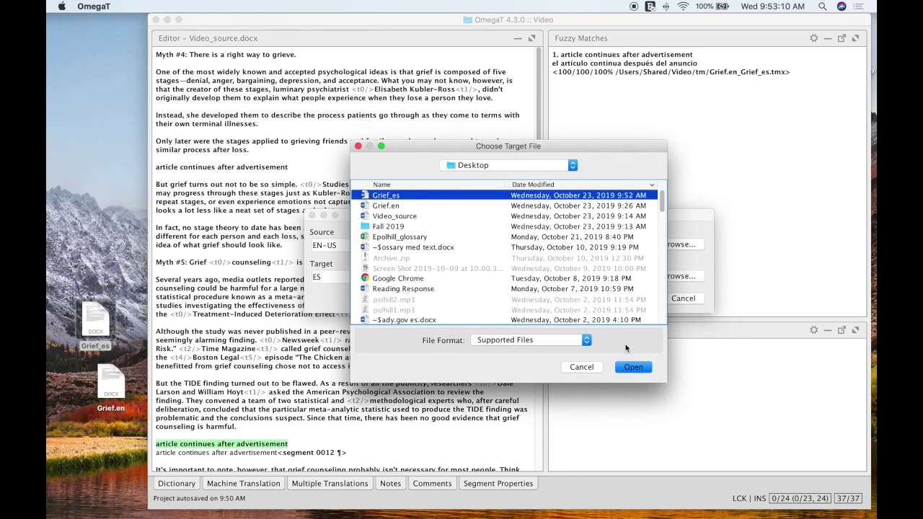
{"action": "left_click", "coordinate": [631, 367]}
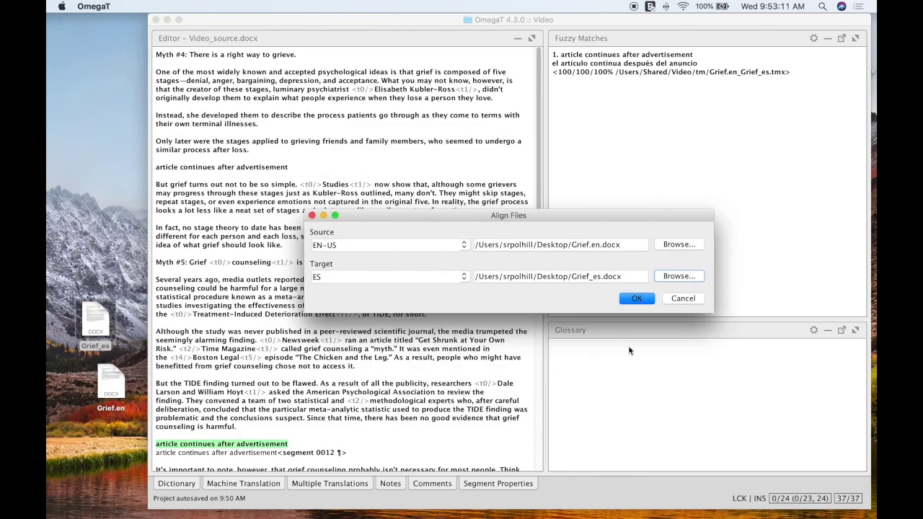
{"action": "left_click", "coordinate": [634, 297]}
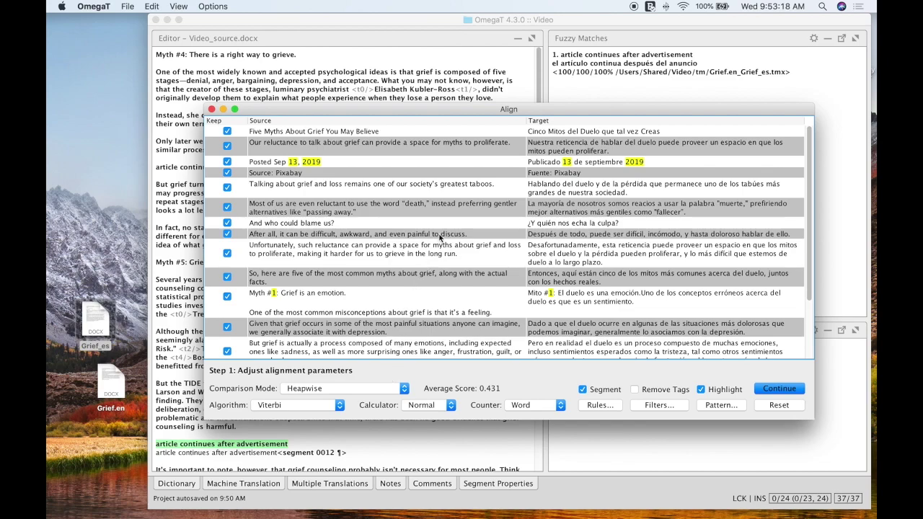
Review the misconceptions and Myth #1 rows, then continue to manual corrections.
{"action": "scroll", "coordinate": [439, 238], "scroll_direction": "down", "scroll_amount": 1}
{"action": "scroll", "coordinate": [439, 238], "scroll_direction": "down", "scroll_amount": 4}
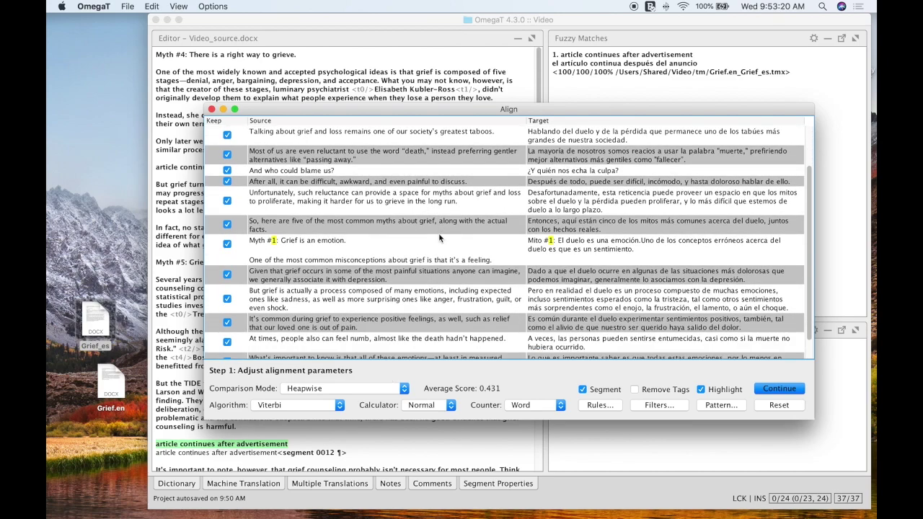
{"action": "left_click", "coordinate": [440, 236]}
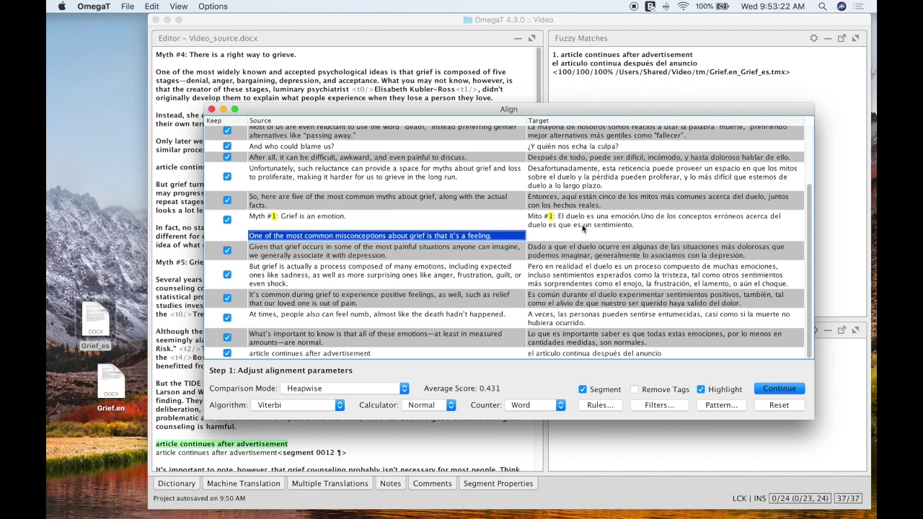
{"action": "key", "text": "Right"}
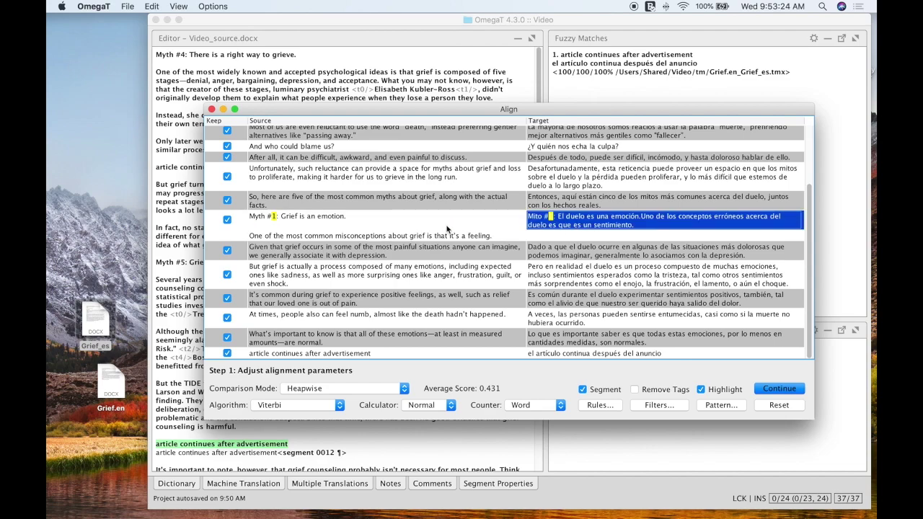
{"action": "left_click", "coordinate": [447, 228]}
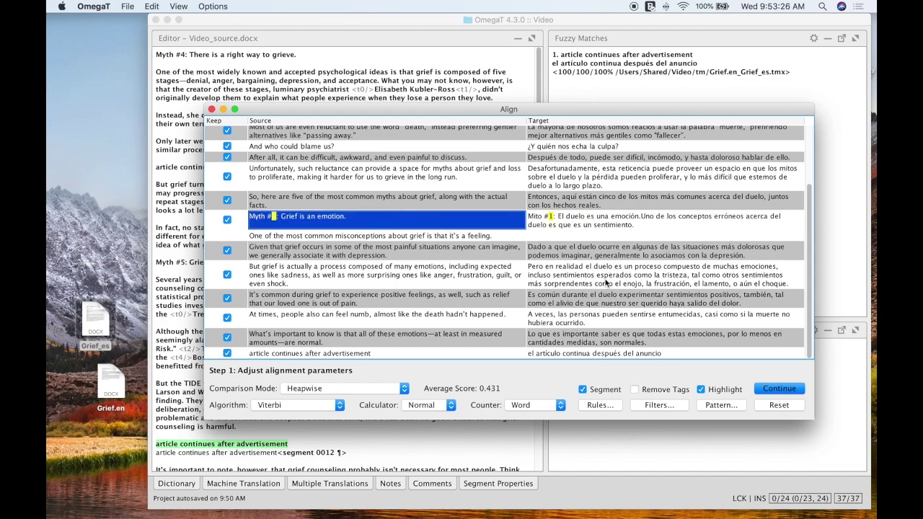
{"action": "left_click", "coordinate": [778, 390]}
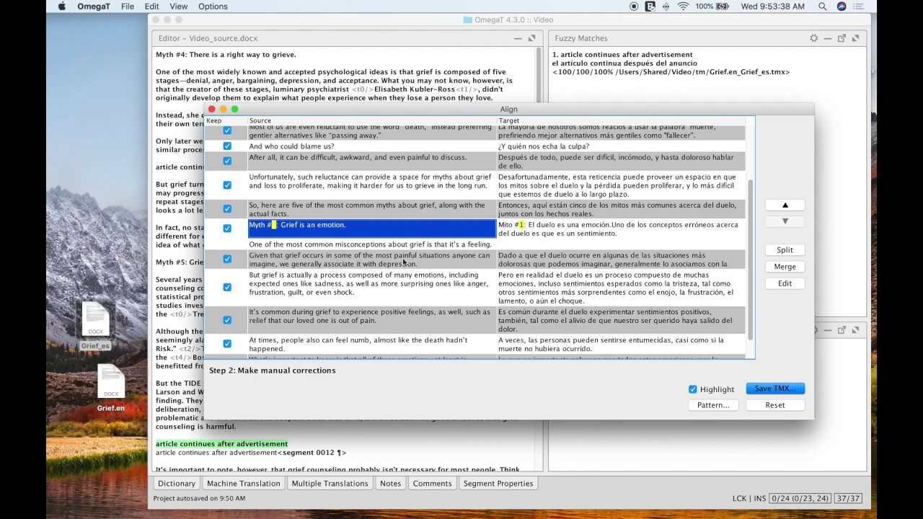
Select the Spanish Mito #1 target text and open it in the Split dialog.
{"action": "scroll", "coordinate": [478, 265], "scroll_direction": "up", "scroll_amount": 5}
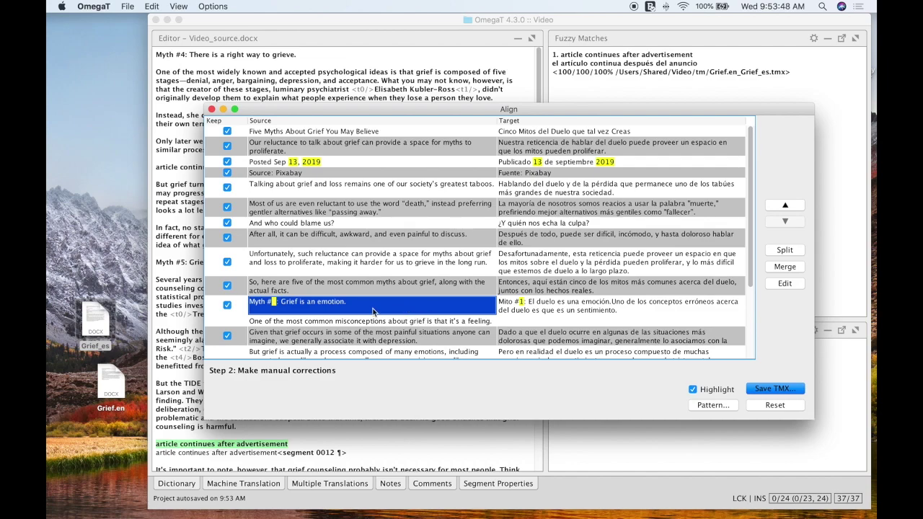
{"action": "left_click", "coordinate": [516, 308]}
{"action": "left_click", "coordinate": [411, 311]}
{"action": "left_click", "coordinate": [537, 305]}
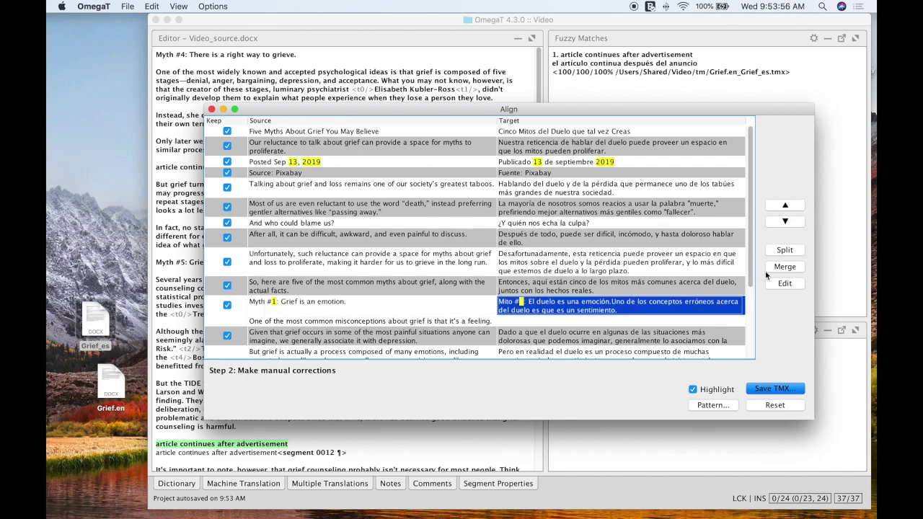
{"action": "left_click", "coordinate": [784, 250]}
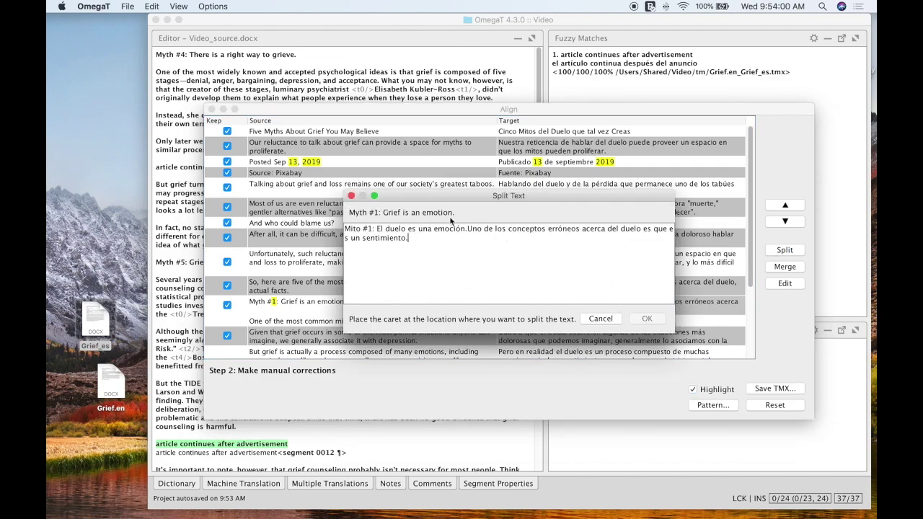
{"action": "left_click", "coordinate": [469, 230]}
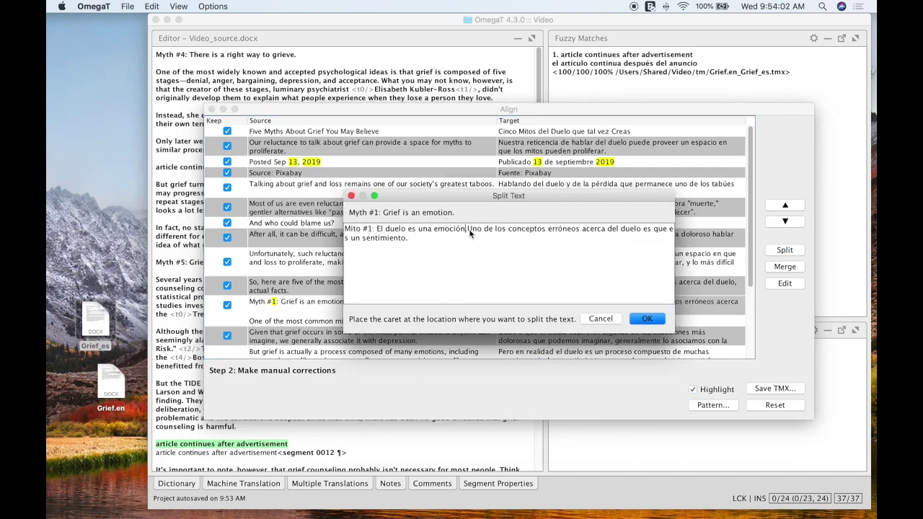
{"action": "key", "text": "Return"}
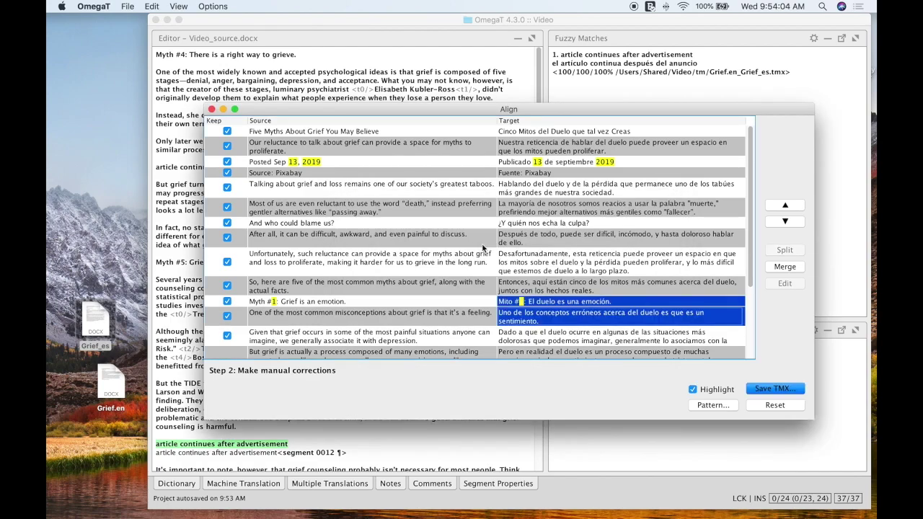
{"action": "left_click", "coordinate": [463, 302]}
{"action": "left_click", "coordinate": [525, 302]}
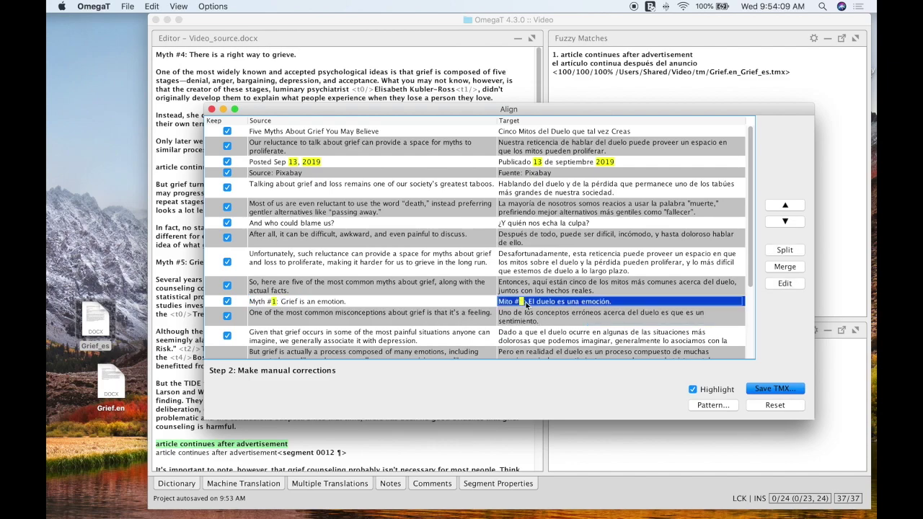
{"action": "left_click", "coordinate": [412, 322]}
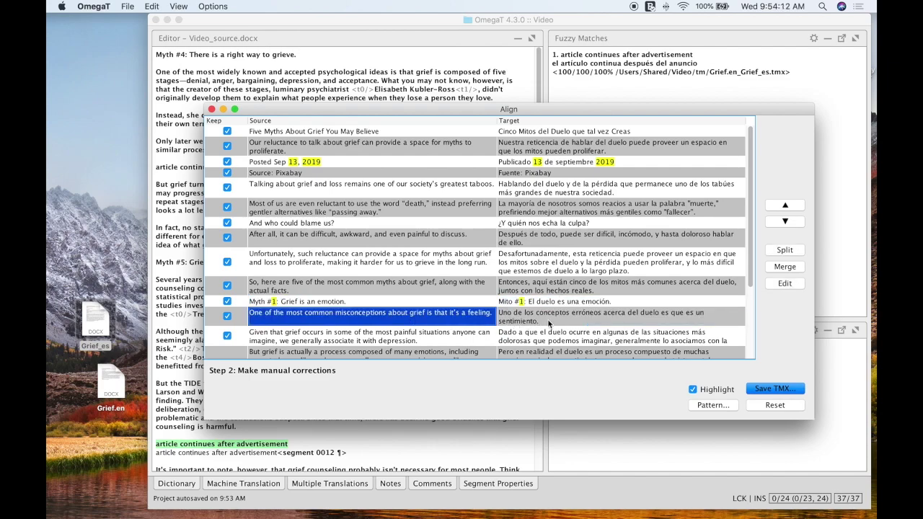
{"action": "left_click", "coordinate": [597, 310]}
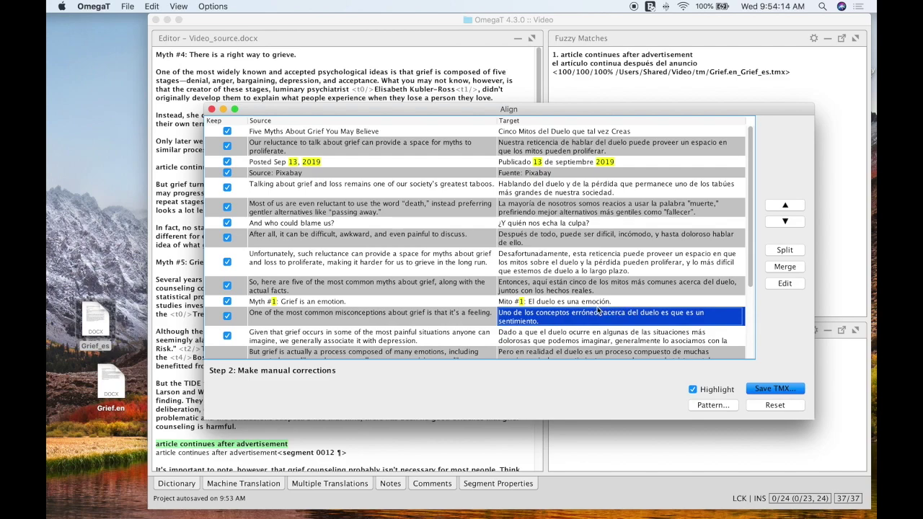
{"action": "scroll", "coordinate": [597, 310], "scroll_direction": "down", "scroll_amount": 5}
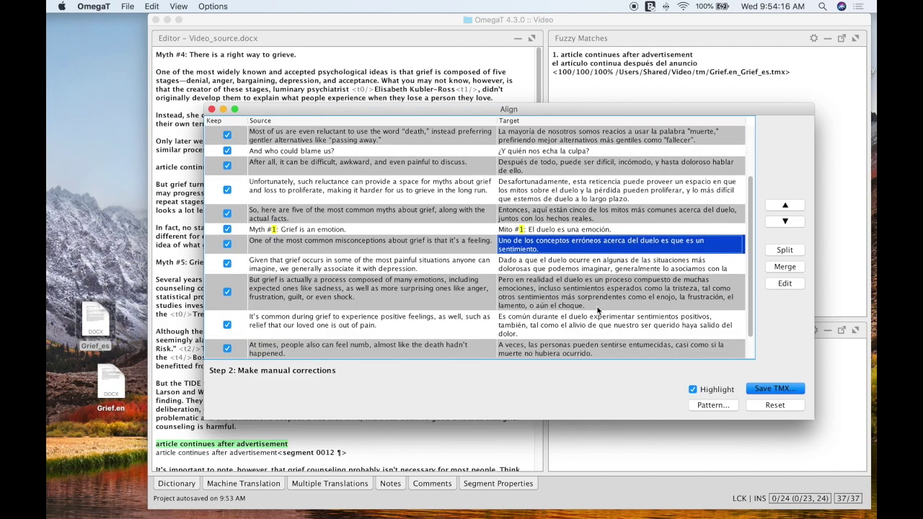
{"action": "scroll", "coordinate": [598, 310], "scroll_direction": "down", "scroll_amount": 2}
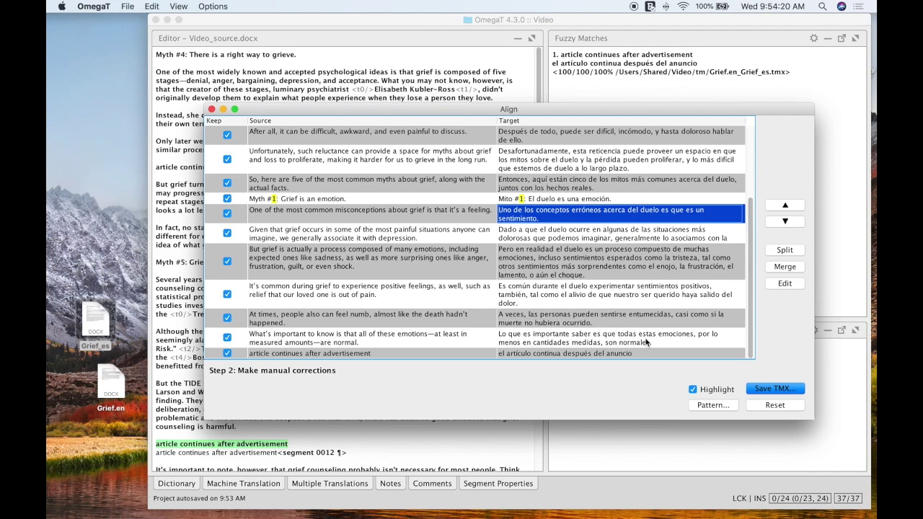
{"action": "scroll", "coordinate": [588, 299], "scroll_direction": "up", "scroll_amount": 5}
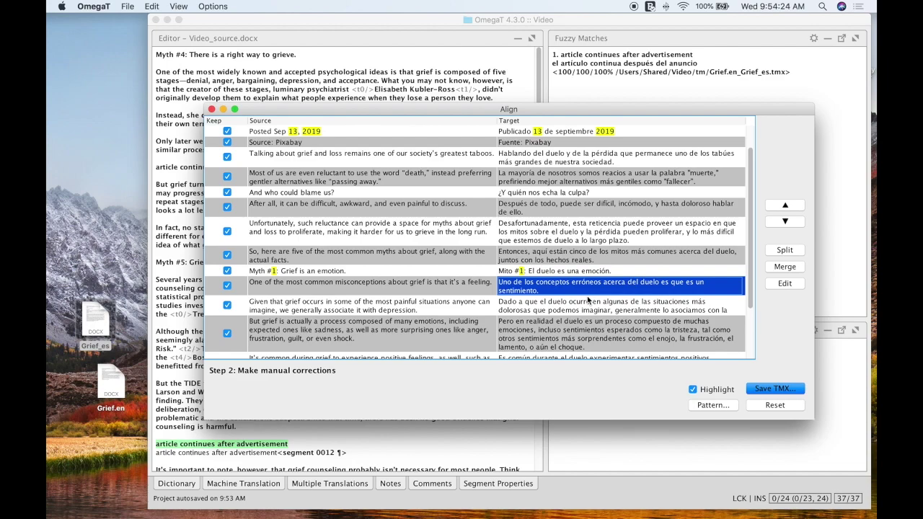
{"action": "scroll", "coordinate": [588, 299], "scroll_direction": "up", "scroll_amount": 2}
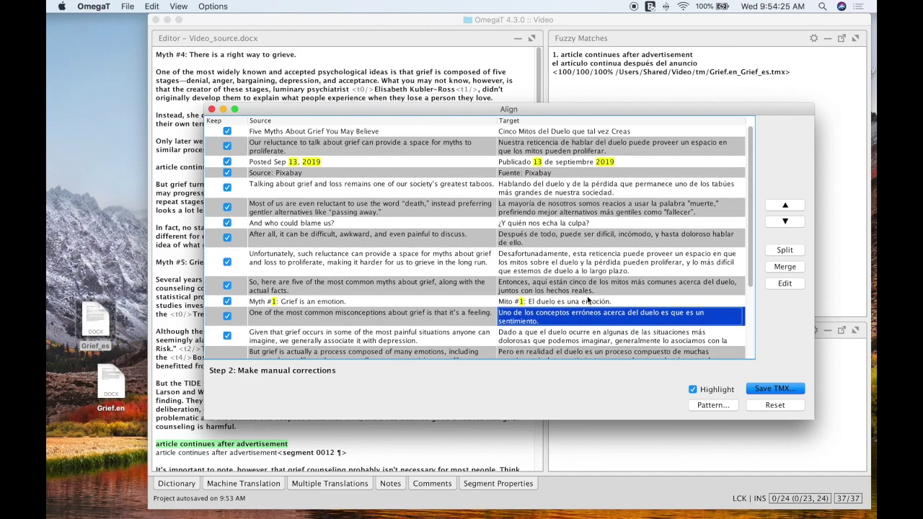
Save the alignment as a TMX, renaming the default file to Grief_TM.tmx.
{"action": "left_click", "coordinate": [775, 389]}
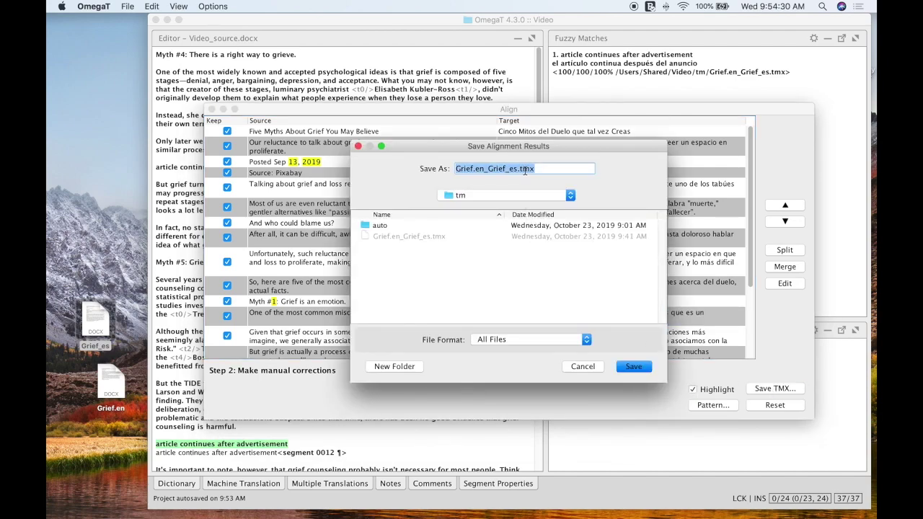
{"action": "left_click", "coordinate": [518, 171]}
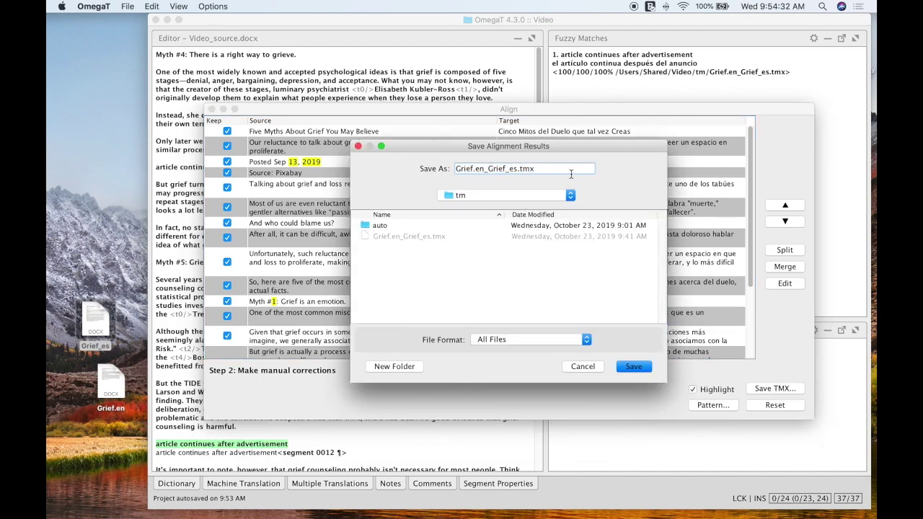
{"action": "key", "text": "BackSpace"}
{"action": "key", "text": "BackSpace"}
{"action": "key", "text": "BackSpace"}
{"action": "key", "text": "BackSpace"}
{"action": "key", "text": "BackSpace"}
{"action": "key", "text": "BackSpace"}
{"action": "key", "text": "BackSpace"}
{"action": "key", "text": "BackSpace"}
{"action": "key", "text": "BackSpace"}
{"action": "key", "text": "BackSpace"}
{"action": "key", "text": "BackSpace"}
{"action": "key", "text": "BackSpace"}
{"action": "key", "text": "BackSpace"}
{"action": "key", "text": "BackSpace"}
{"action": "key", "text": "BackSpace"}
{"action": "key", "text": "BackSpace"}
{"action": "key", "text": "BackSpace"}
{"action": "type", "text": "Grief_TM"}
{"action": "left_click", "coordinate": [633, 367]}
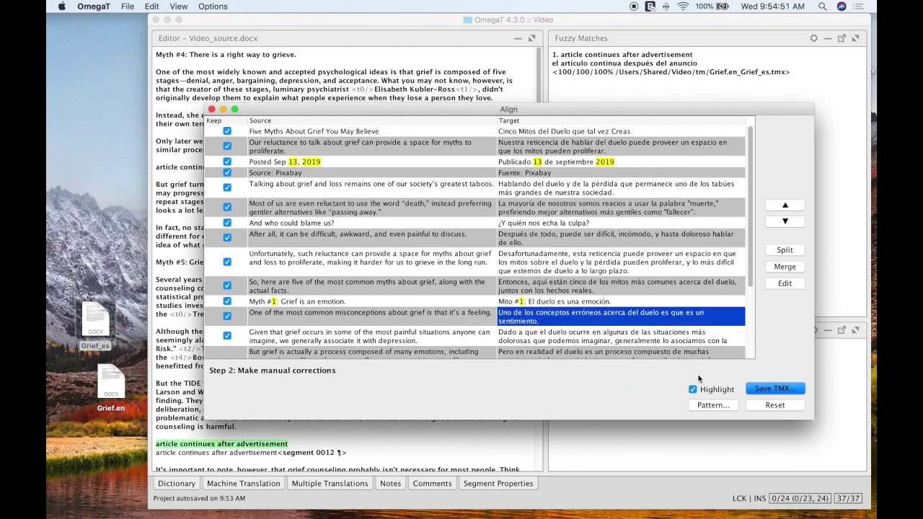
Close the Align window and select 'advertisement' in segment 0012's translation.
{"action": "left_click", "coordinate": [211, 110]}
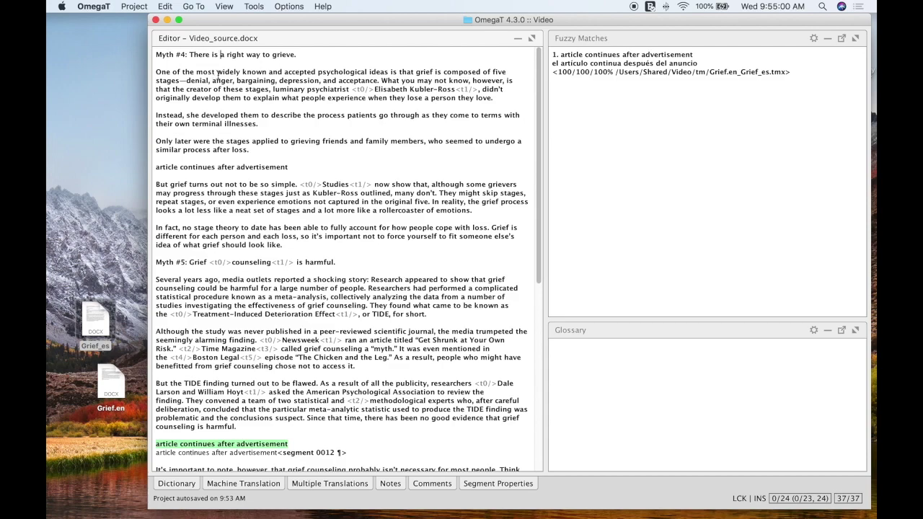
{"action": "scroll", "coordinate": [233, 222], "scroll_direction": "down", "scroll_amount": 3}
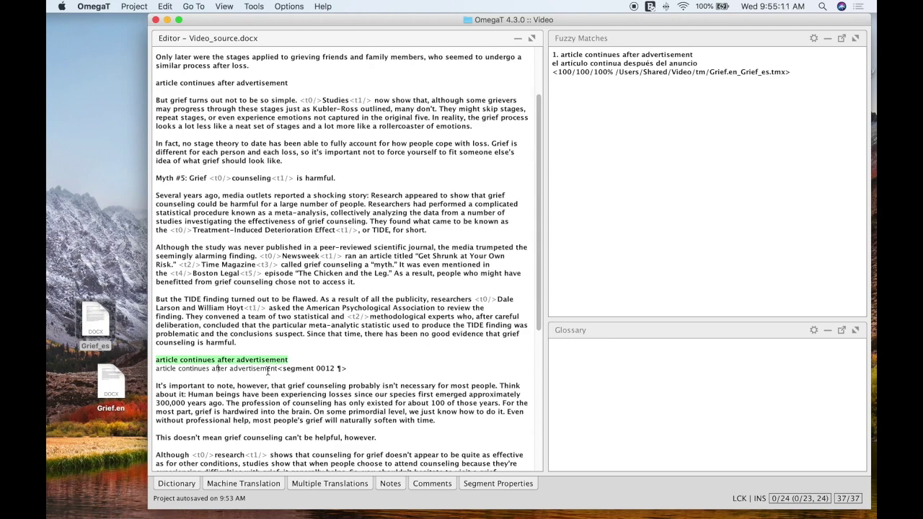
{"action": "double_click", "coordinate": [260, 368]}
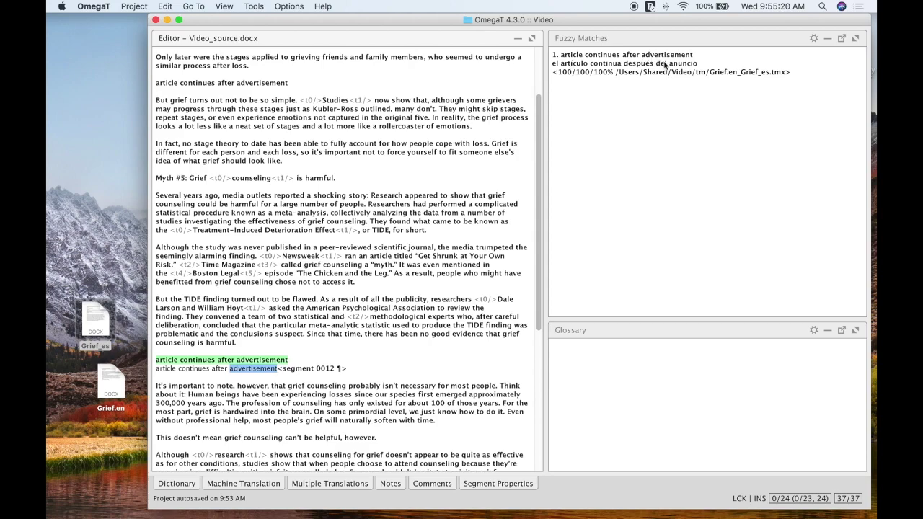
Insert the 100% fuzzy match, then replace segment 0012's whole translation with it.
{"action": "right_click", "coordinate": [588, 67]}
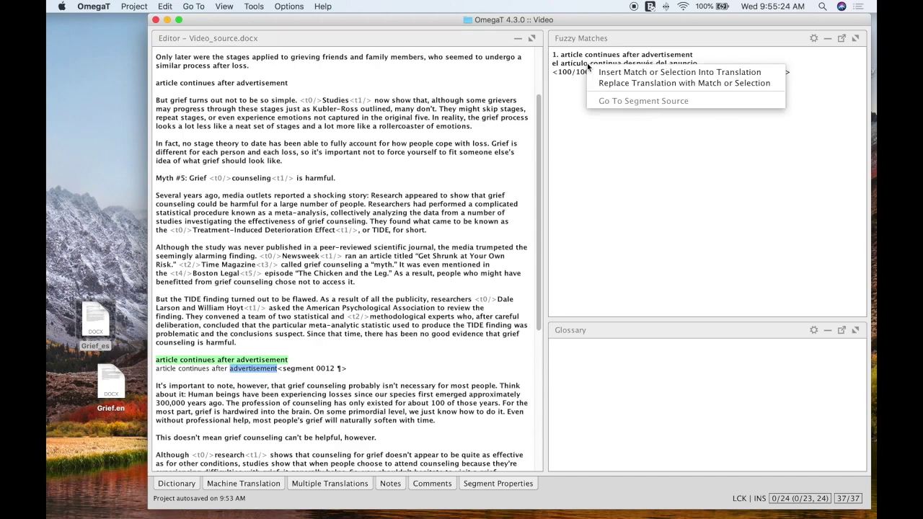
{"action": "left_click", "coordinate": [630, 73]}
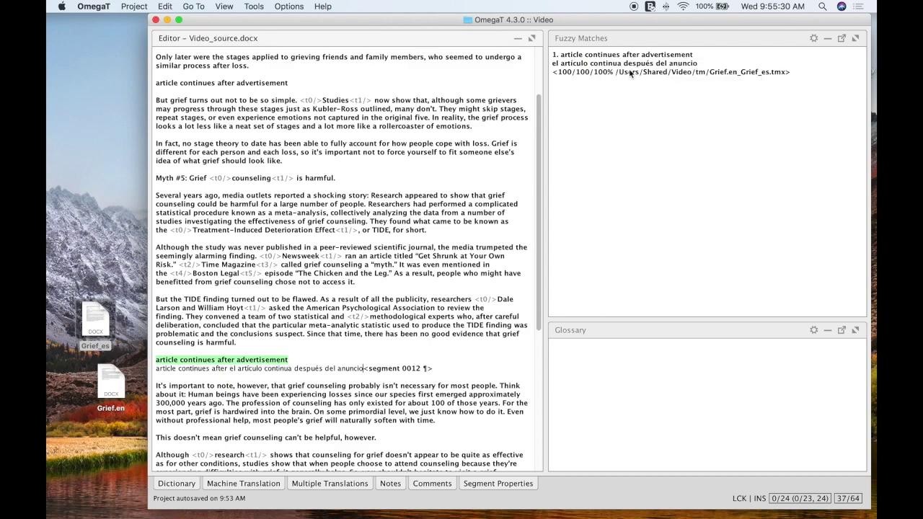
{"action": "right_click", "coordinate": [613, 62]}
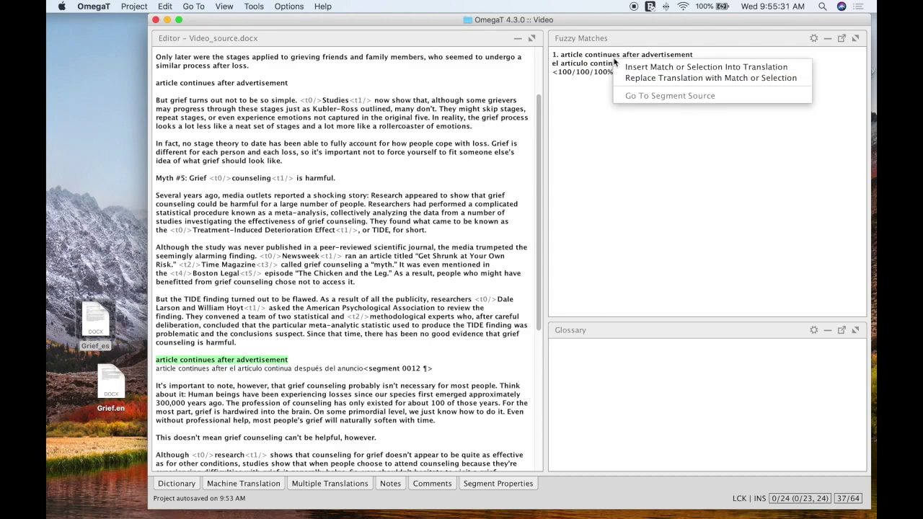
{"action": "left_click", "coordinate": [651, 79]}
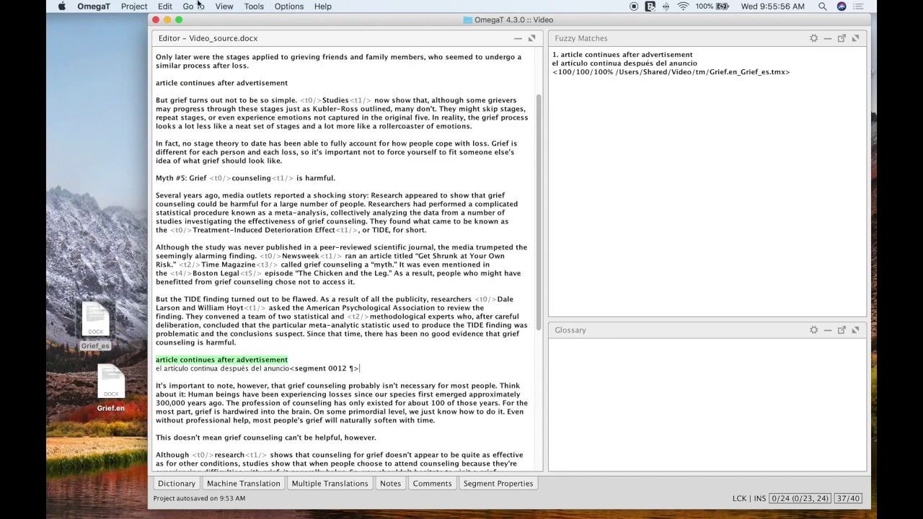
Open OmegaT Preferences and go to the Editor settings.
{"action": "left_click", "coordinate": [133, 6]}
{"action": "mouse_move", "coordinate": [93, 6]}
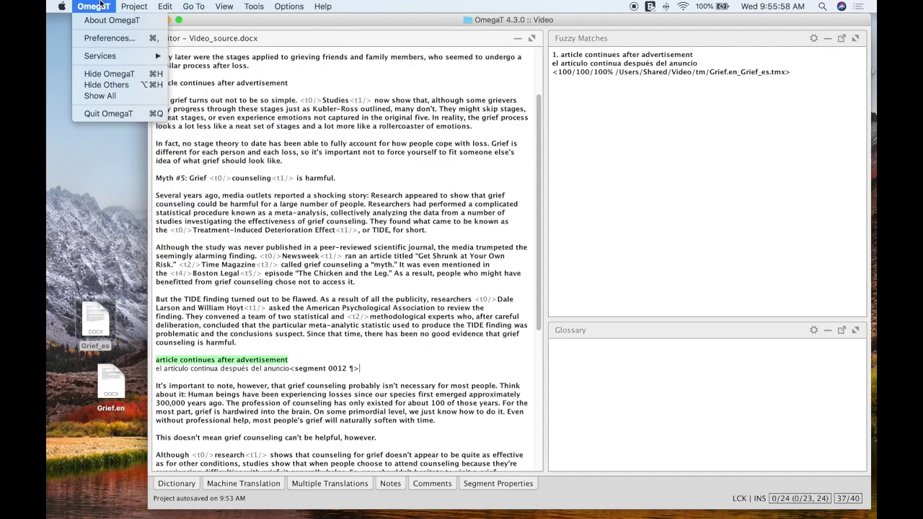
{"action": "left_click", "coordinate": [106, 38]}
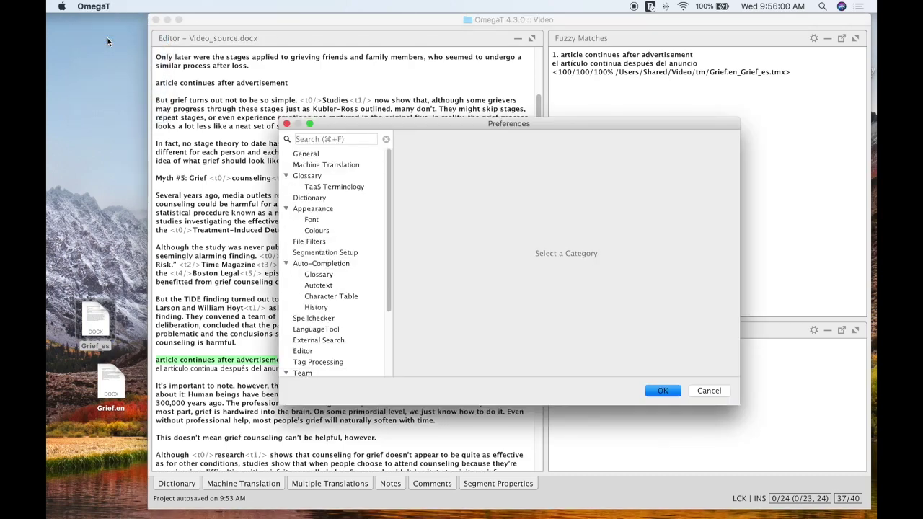
{"action": "scroll", "coordinate": [327, 334], "scroll_direction": "down", "scroll_amount": 3}
{"action": "scroll", "coordinate": [327, 334], "scroll_direction": "down", "scroll_amount": 1}
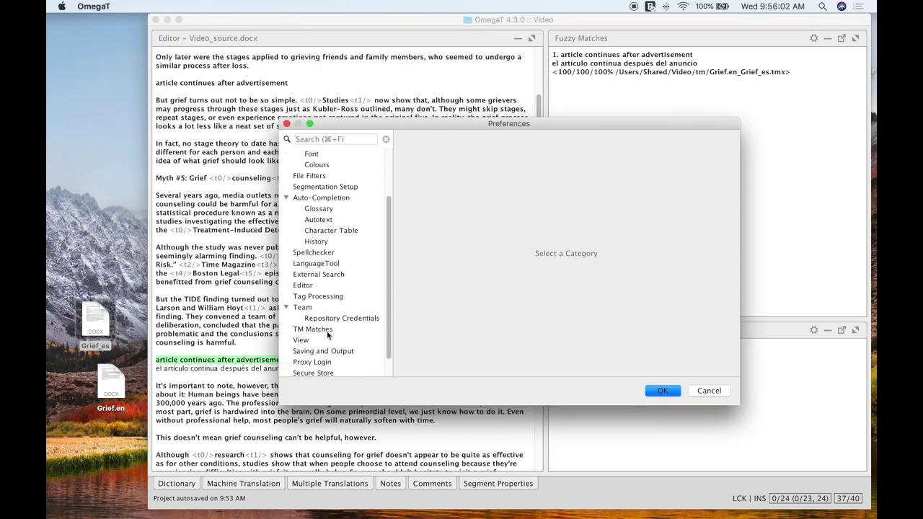
{"action": "left_click", "coordinate": [327, 332]}
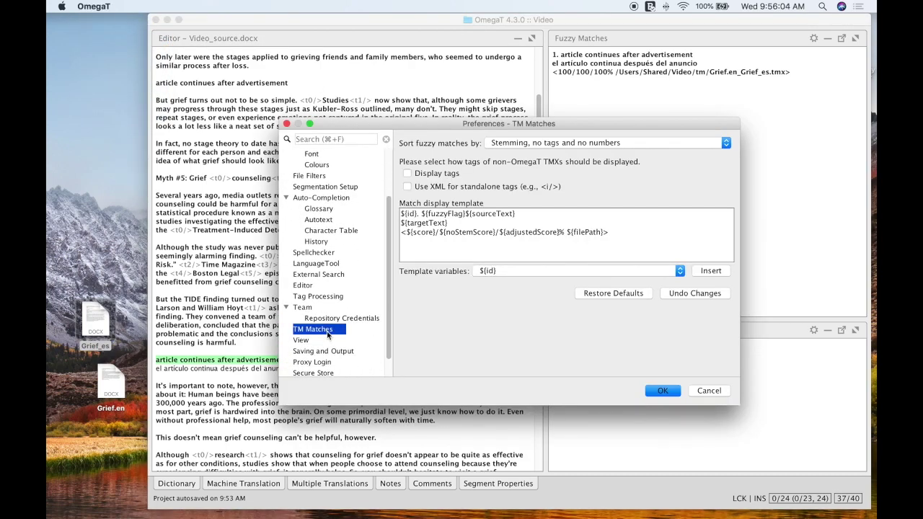
{"action": "scroll", "coordinate": [327, 334], "scroll_direction": "down", "scroll_amount": 1}
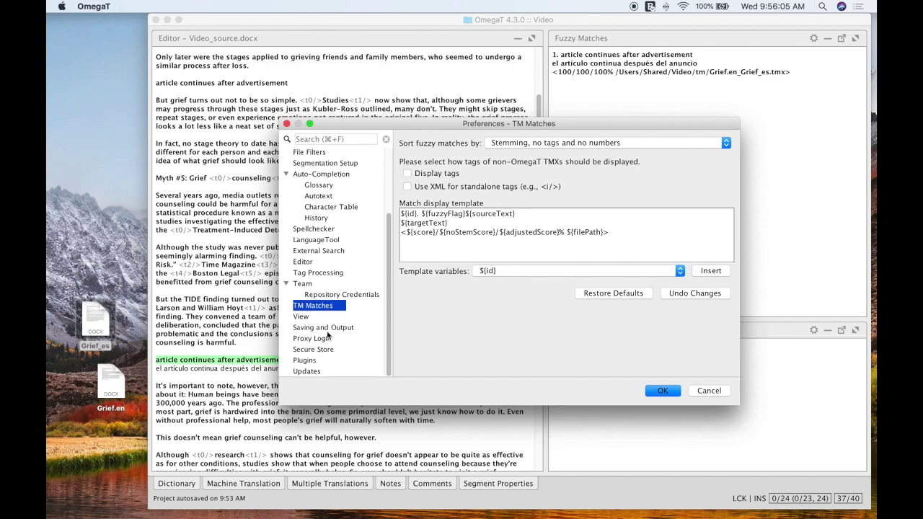
{"action": "left_click", "coordinate": [307, 263]}
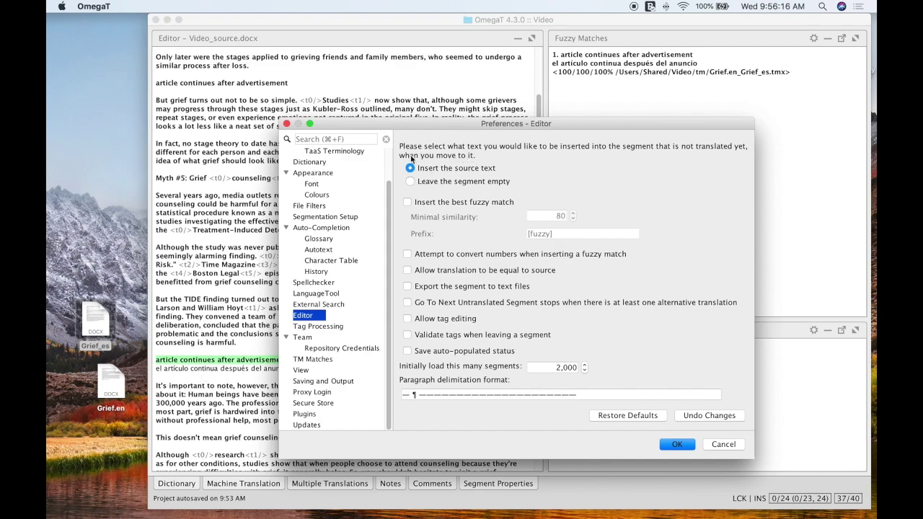
{"action": "left_click_drag", "start_coordinate": [431, 125], "coordinate": [449, 125]}
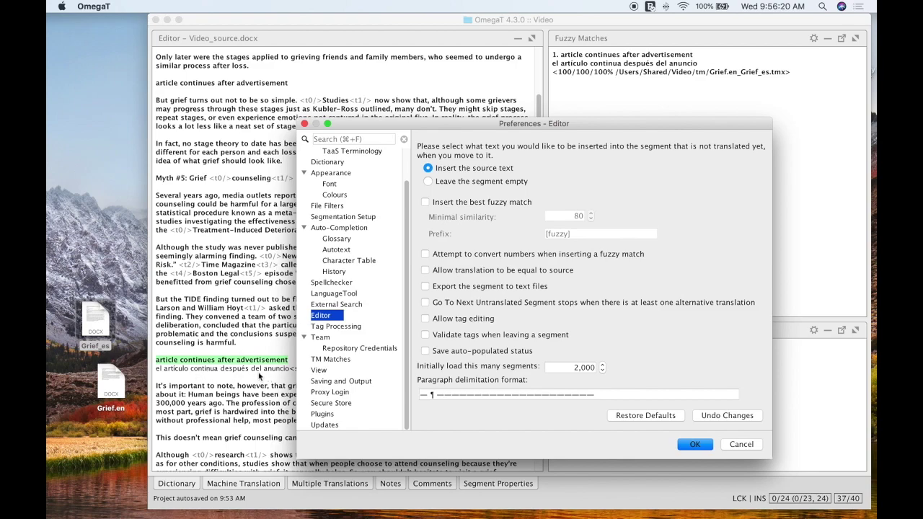
Leave new segments empty, auto-insert the best fuzzy match, minimal similarity 35.
{"action": "left_click", "coordinate": [430, 183]}
{"action": "left_click", "coordinate": [421, 201]}
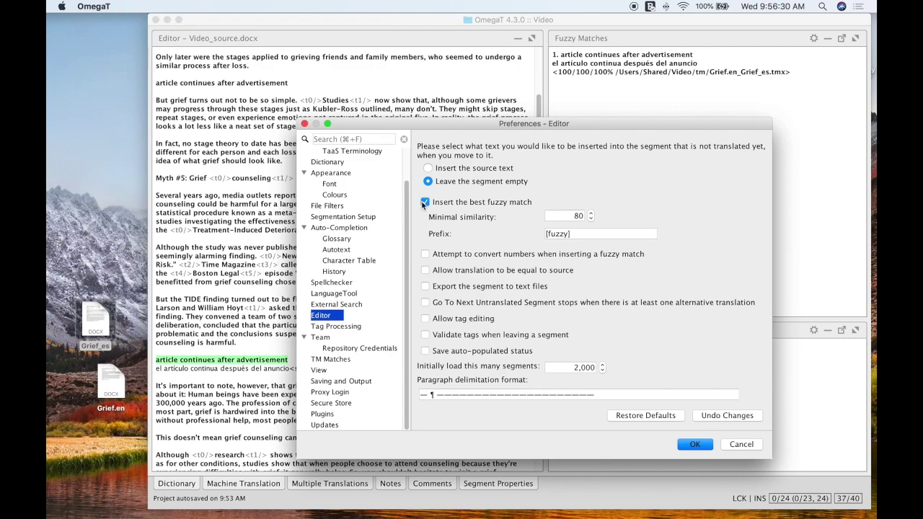
{"action": "left_click", "coordinate": [580, 215]}
{"action": "key", "text": "BackSpace"}
{"action": "type", "text": "5"}
{"action": "key", "text": "Delete"}
{"action": "type", "text": "35"}
{"action": "left_click", "coordinate": [694, 444]}
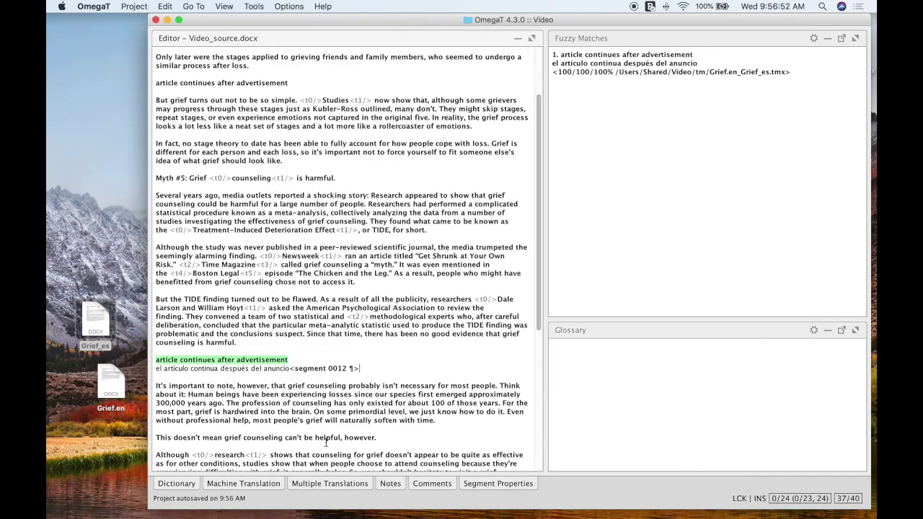
Open the project's TMs folder in Finder and select Grief_TM.tmx.
{"action": "left_click", "coordinate": [146, 6]}
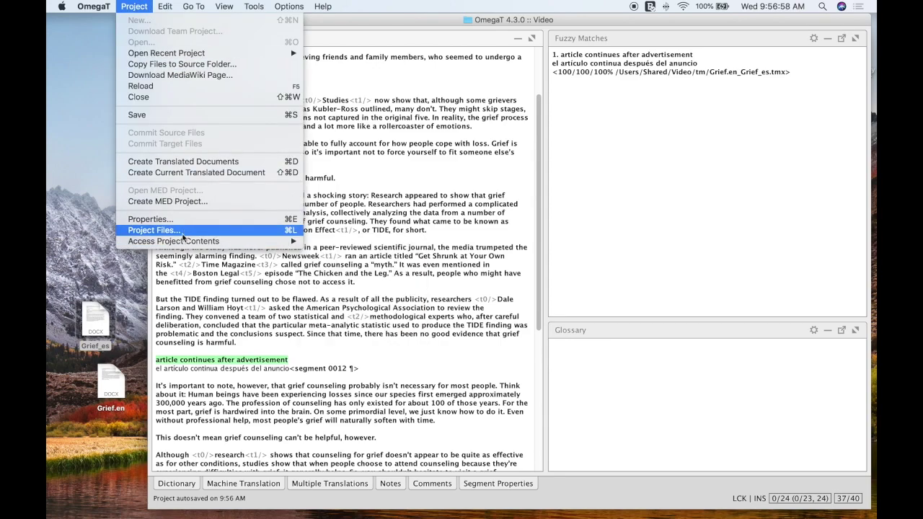
{"action": "mouse_move", "coordinate": [184, 243]}
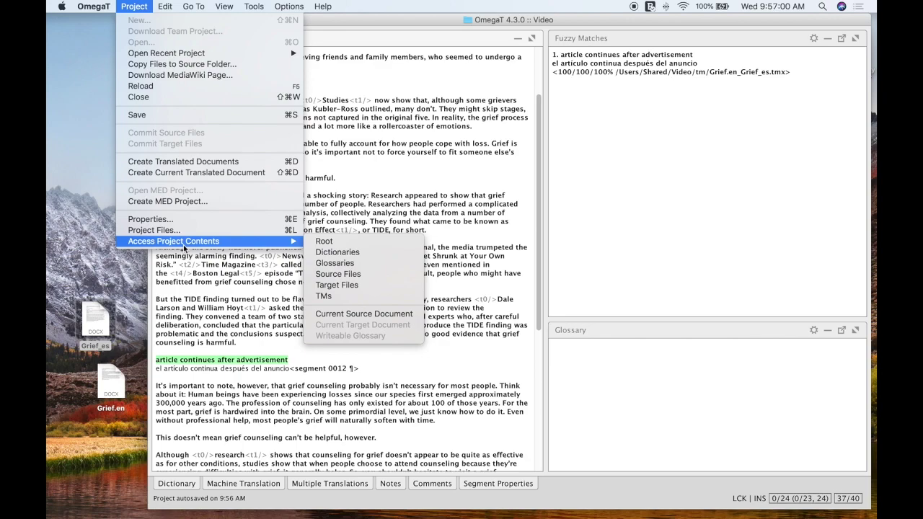
{"action": "left_click", "coordinate": [366, 296]}
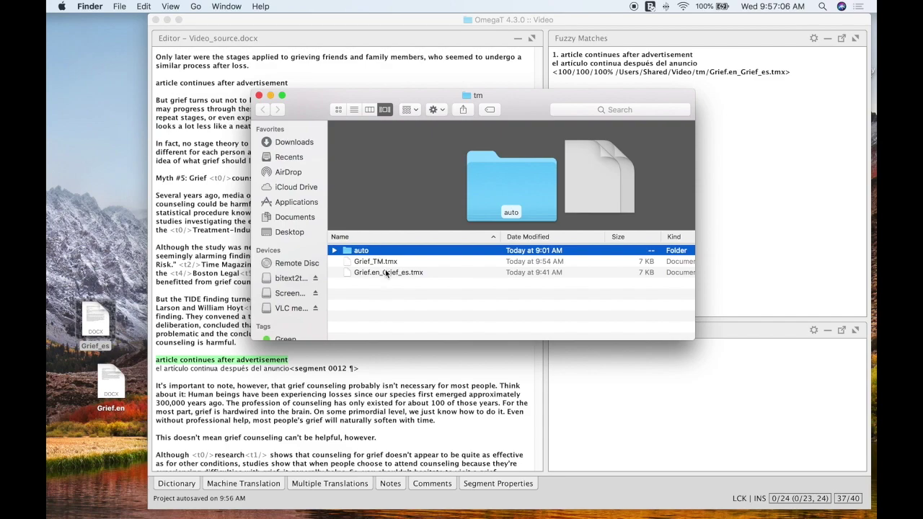
{"action": "left_click", "coordinate": [386, 262]}
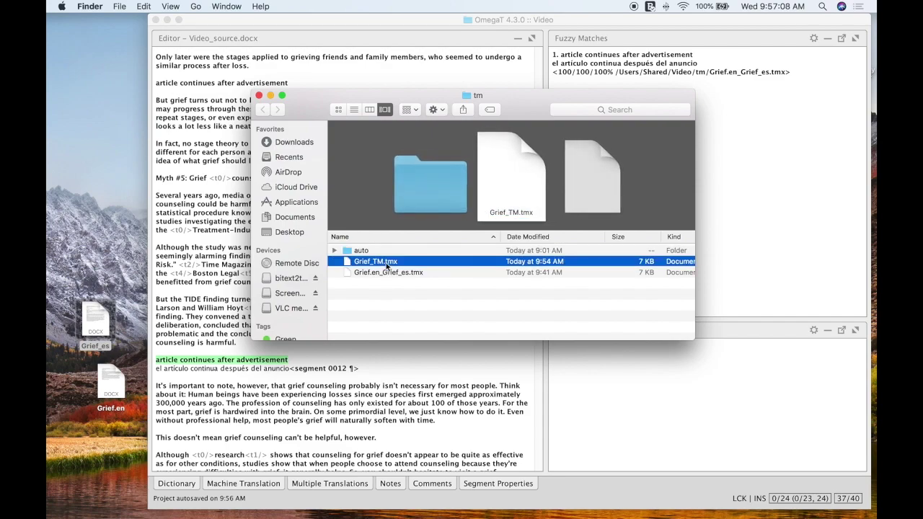